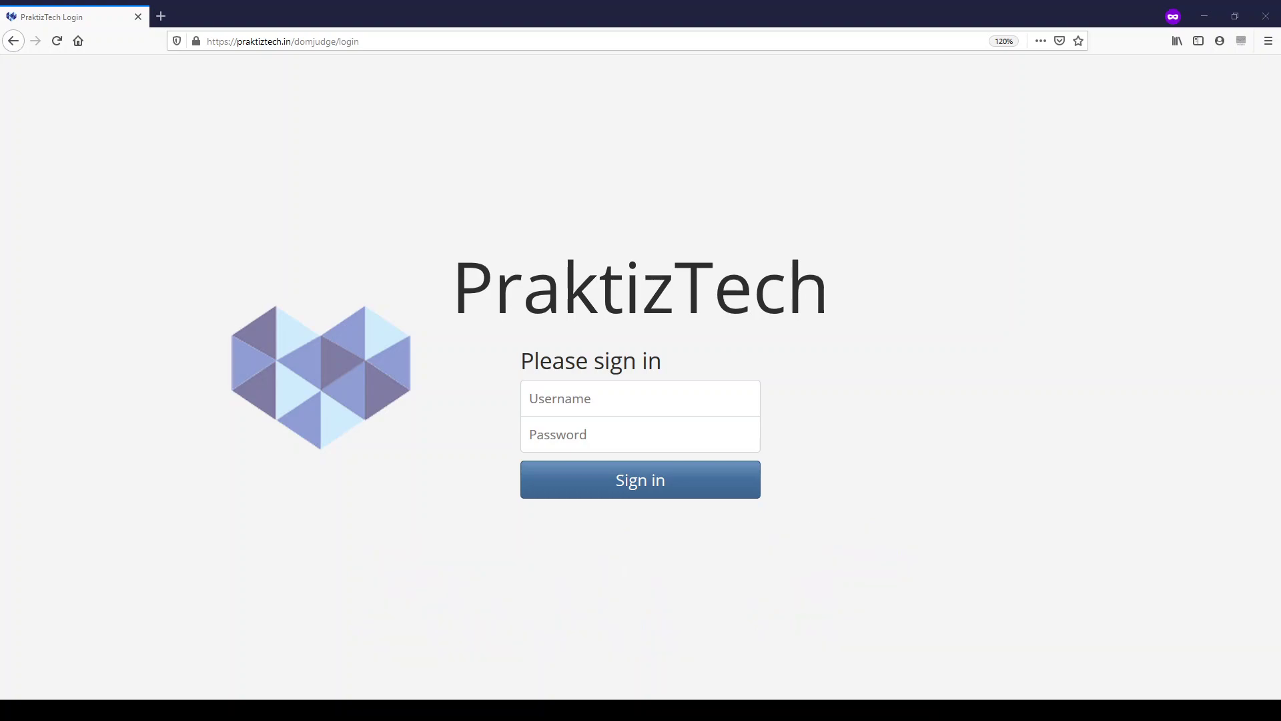
Step: Sign in to the admin dashboard with the demo admin username and password
{"action": "left_click", "coordinate": [644, 397]}
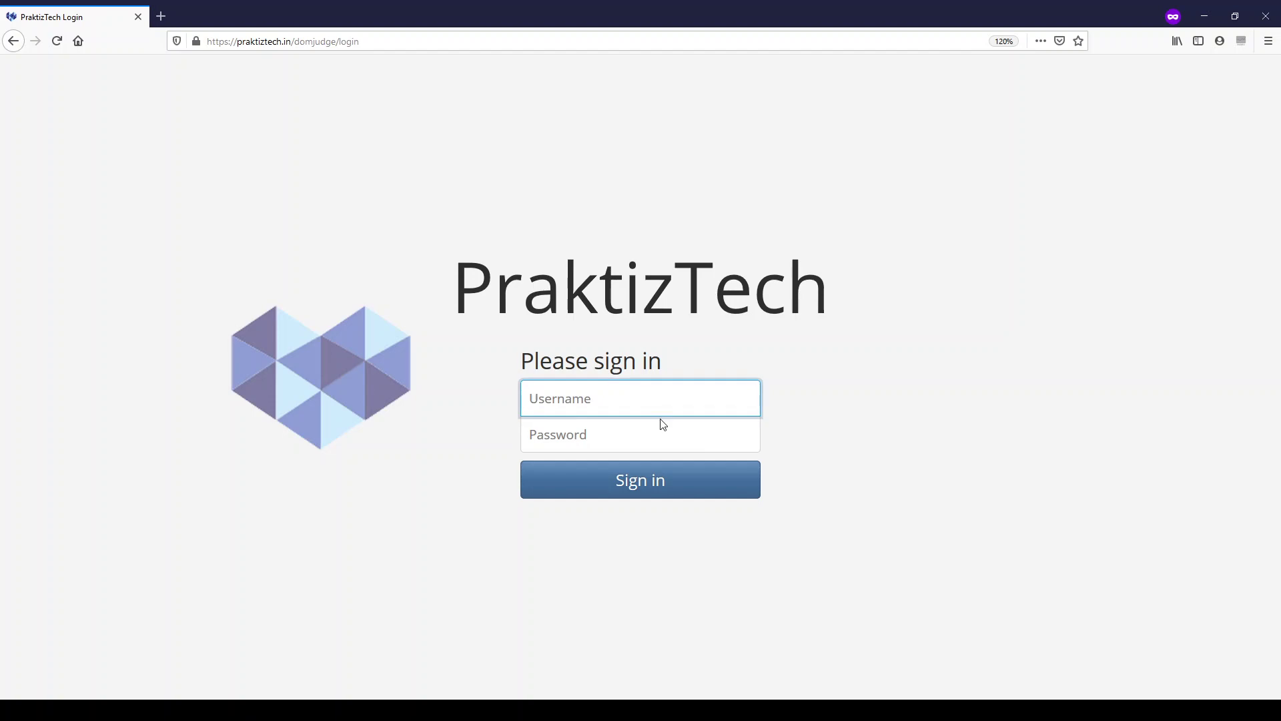
{"action": "type", "text": "demoad"}
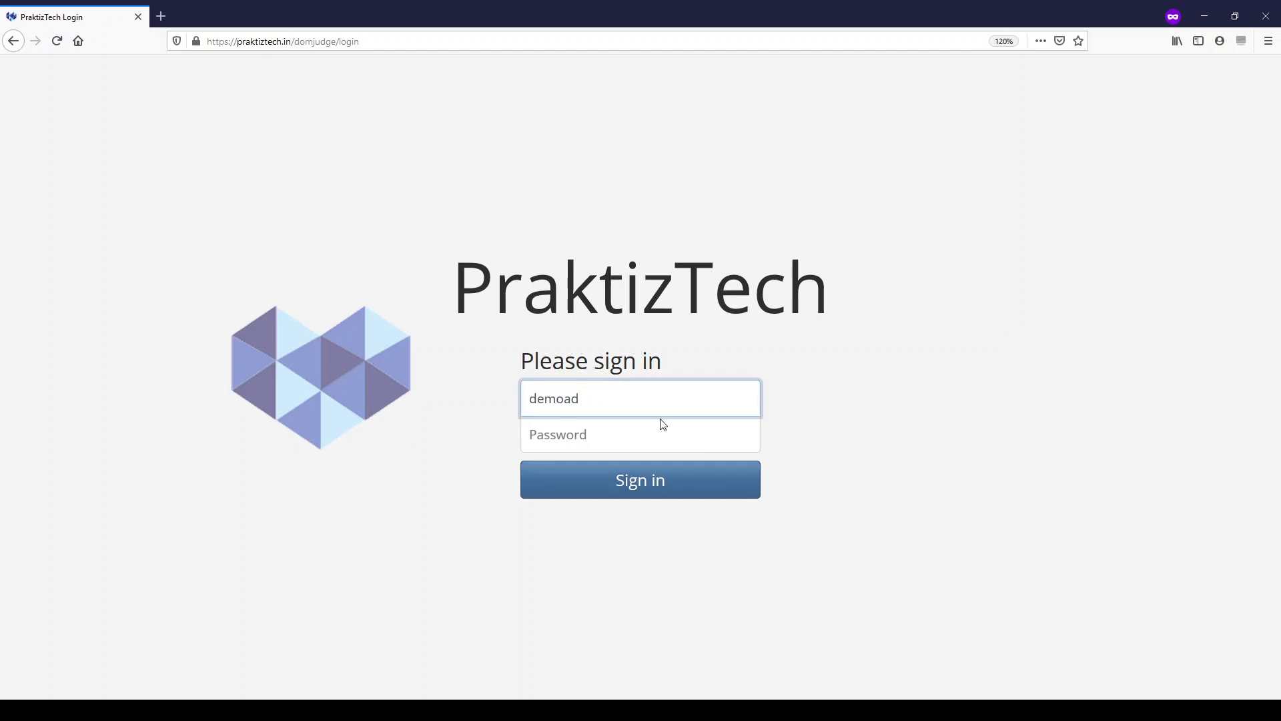
{"action": "type", "text": "min"}
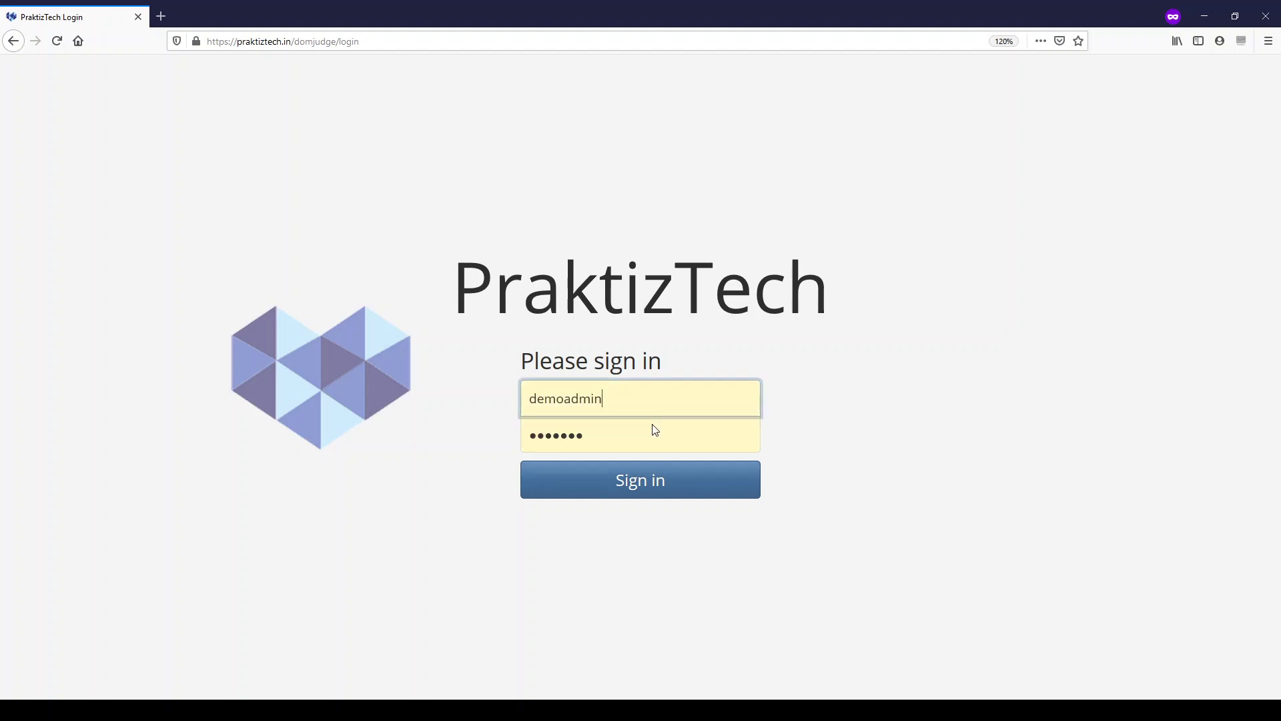
{"action": "left_click", "coordinate": [643, 490]}
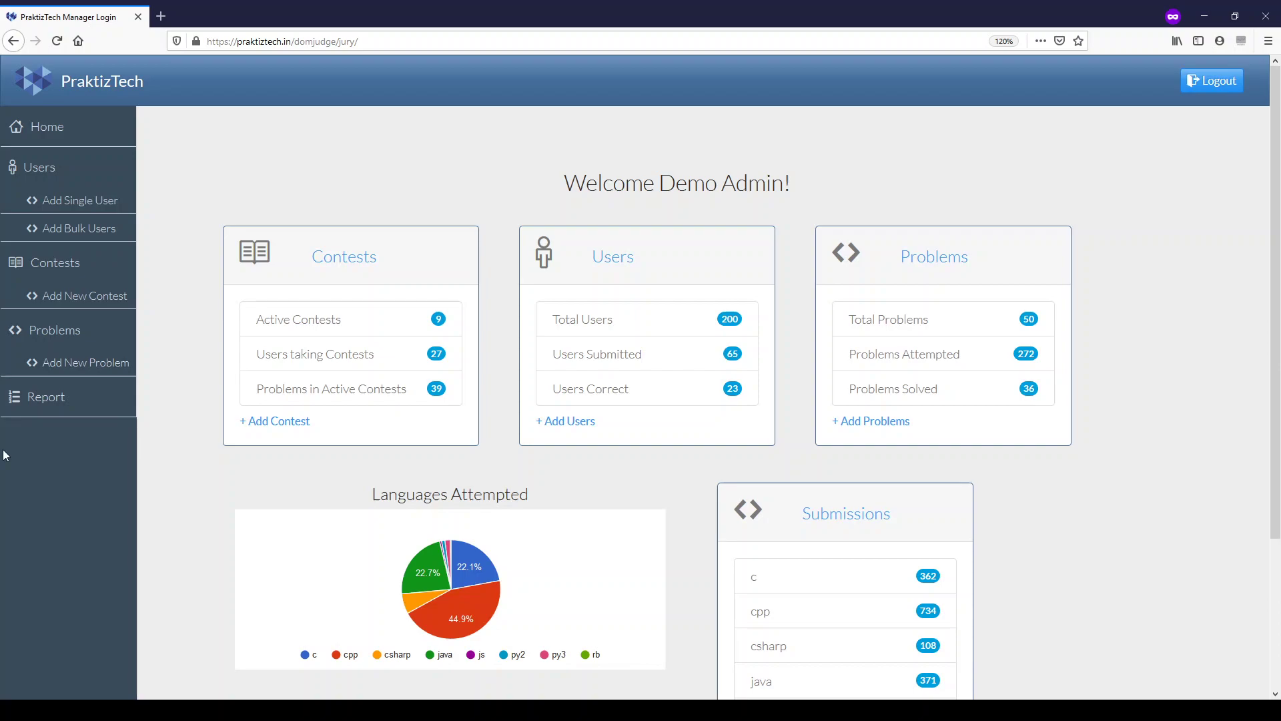
Step: Show the Sample Contest student report, sorted by Average Marks with 18.75 first
{"action": "left_click", "coordinate": [40, 398]}
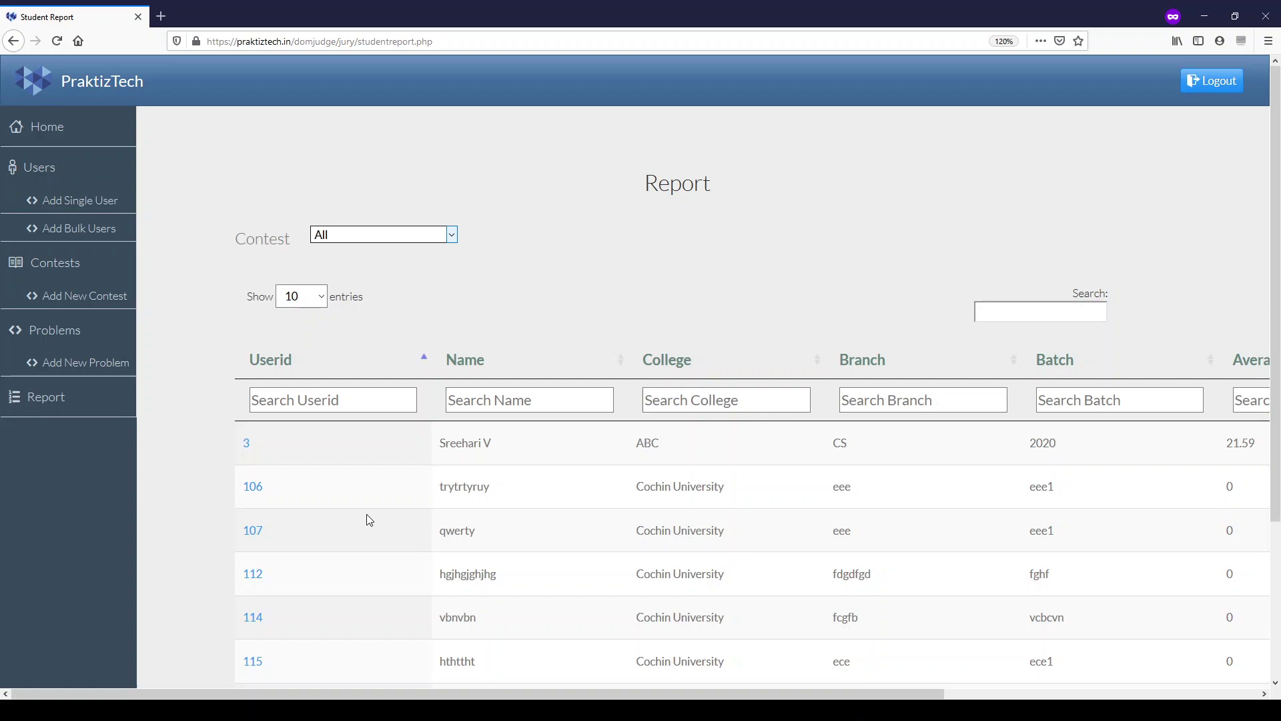
{"action": "key", "text": "Down"}
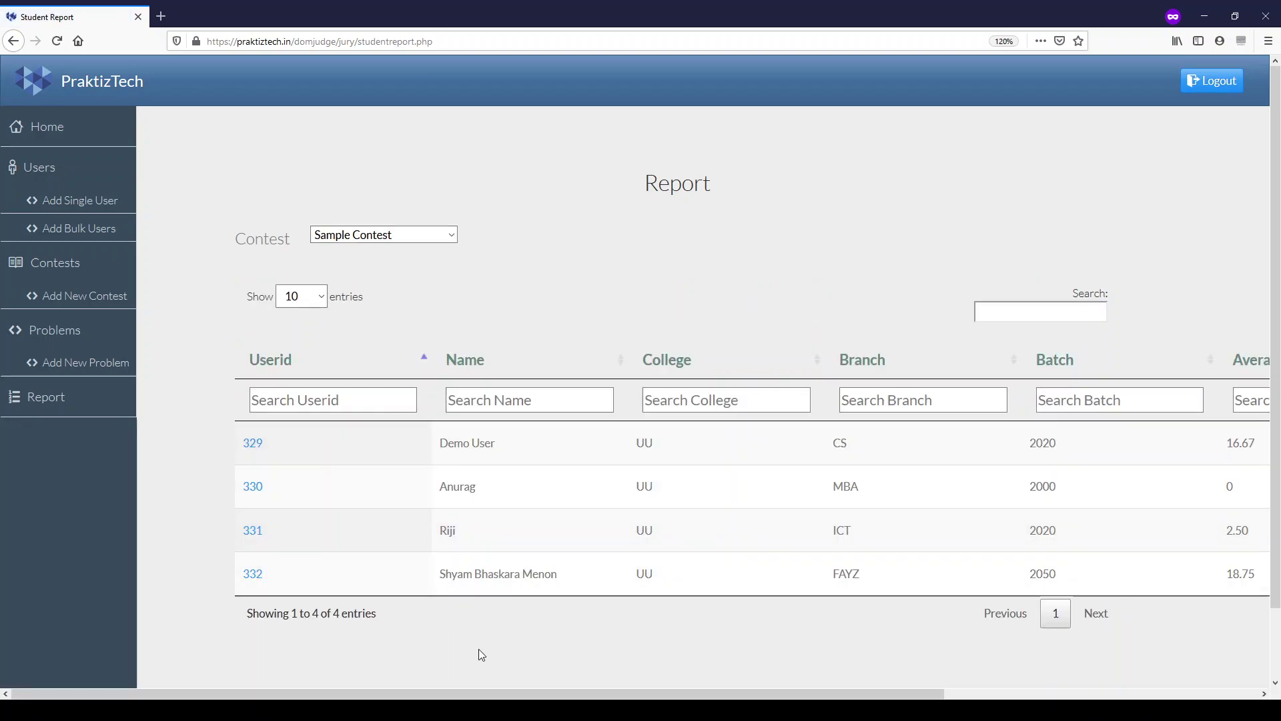
{"action": "left_click_drag", "start_coordinate": [497, 694], "coordinate": [813, 694]}
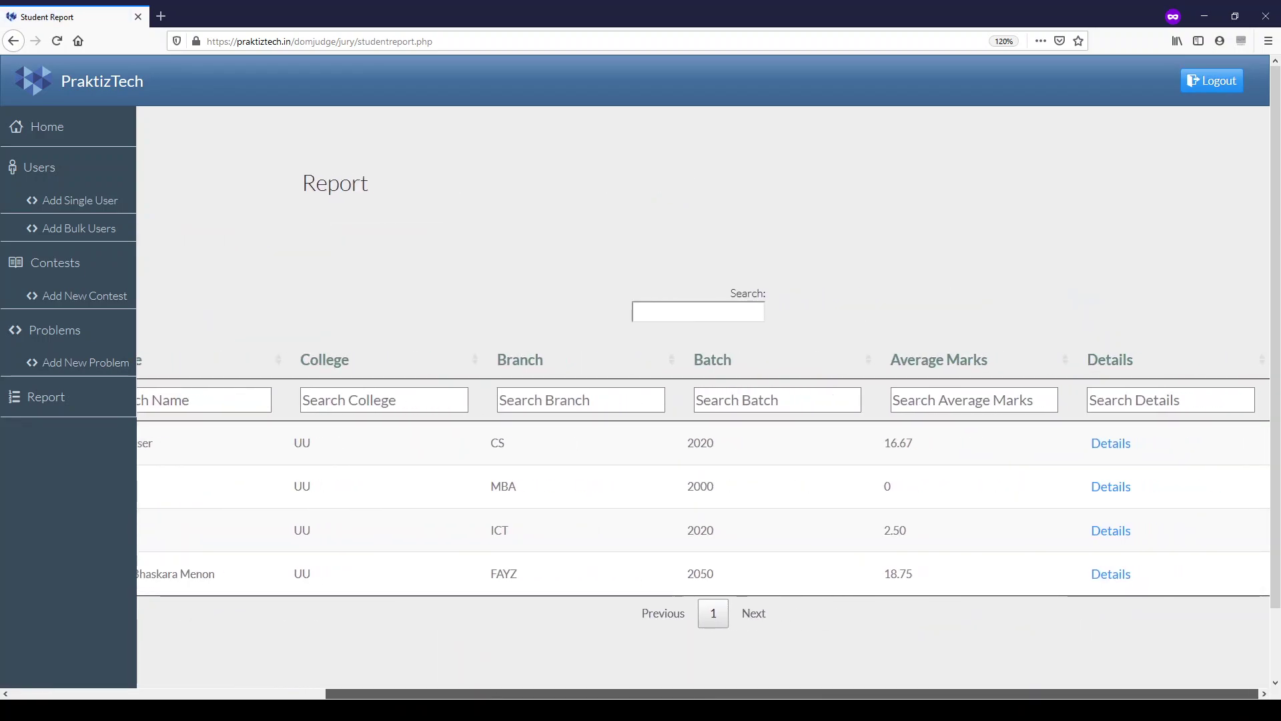
{"action": "left_click", "coordinate": [1069, 365]}
{"action": "left_click", "coordinate": [1068, 365]}
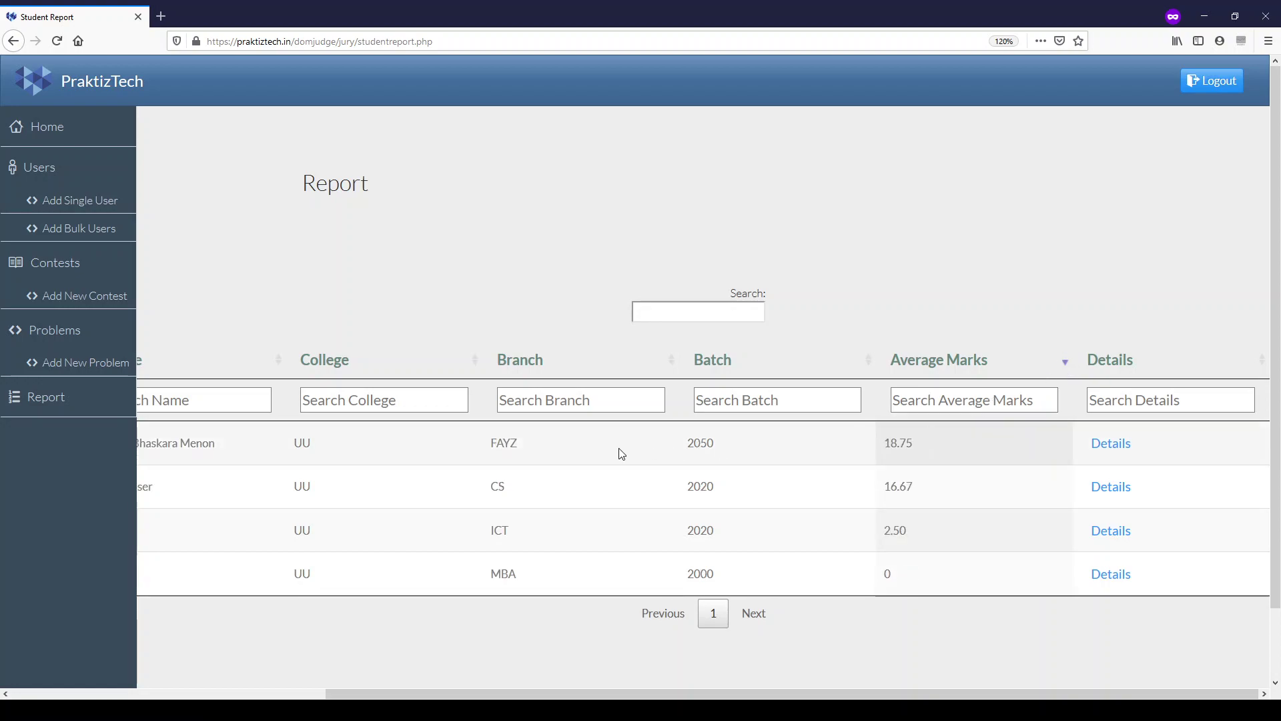
Step: Open the top student's detail report and check their (N-1)! Factorial submitted code
{"action": "left_click", "coordinate": [1115, 446]}
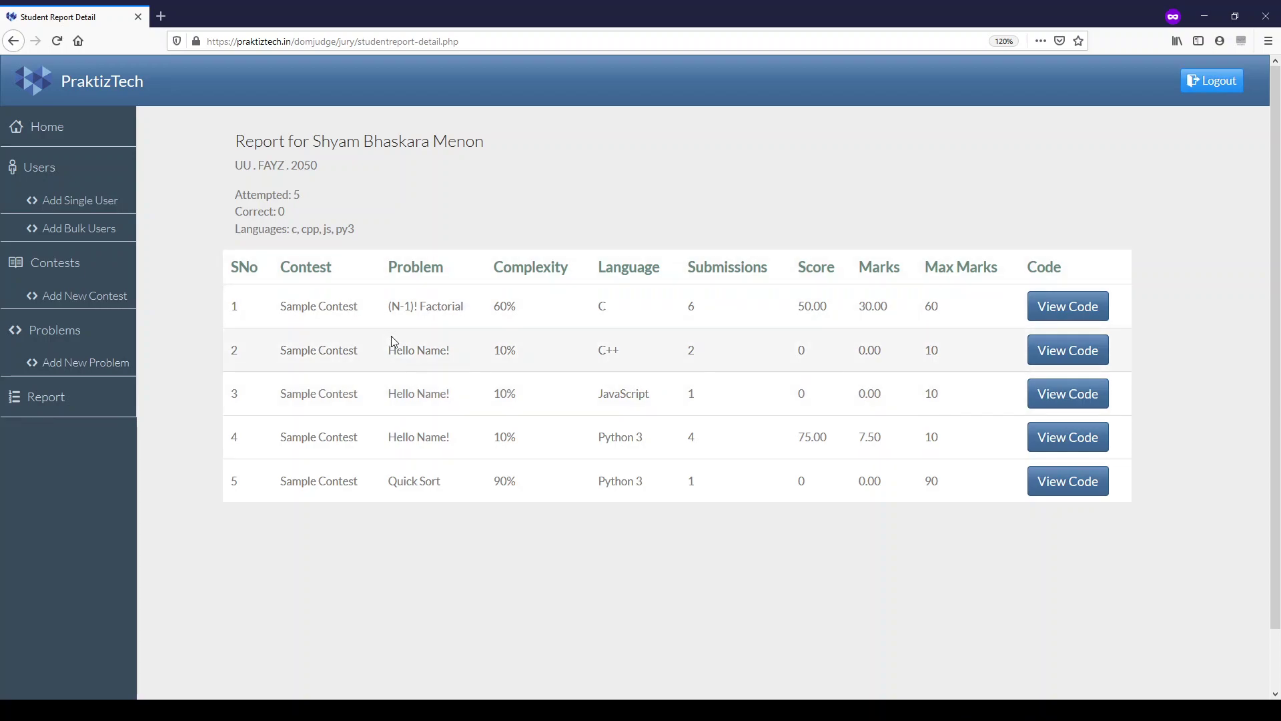
{"action": "left_click", "coordinate": [1072, 307]}
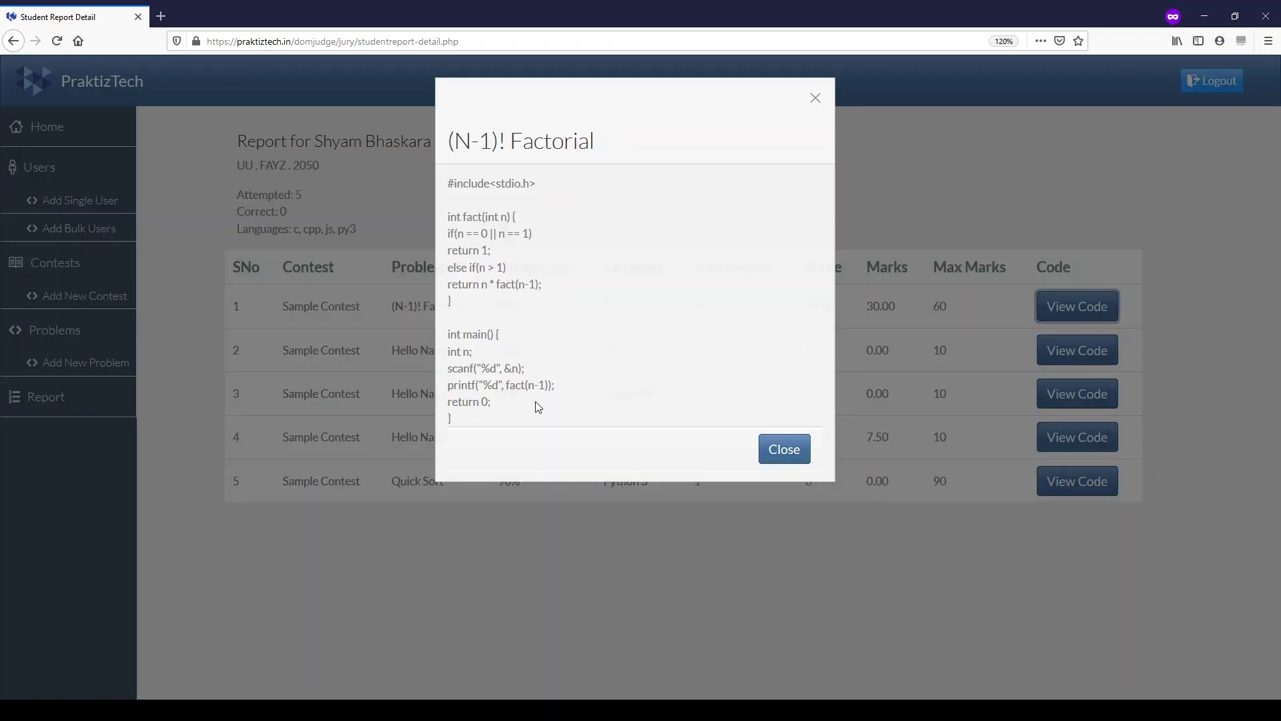
{"action": "left_click", "coordinate": [798, 453]}
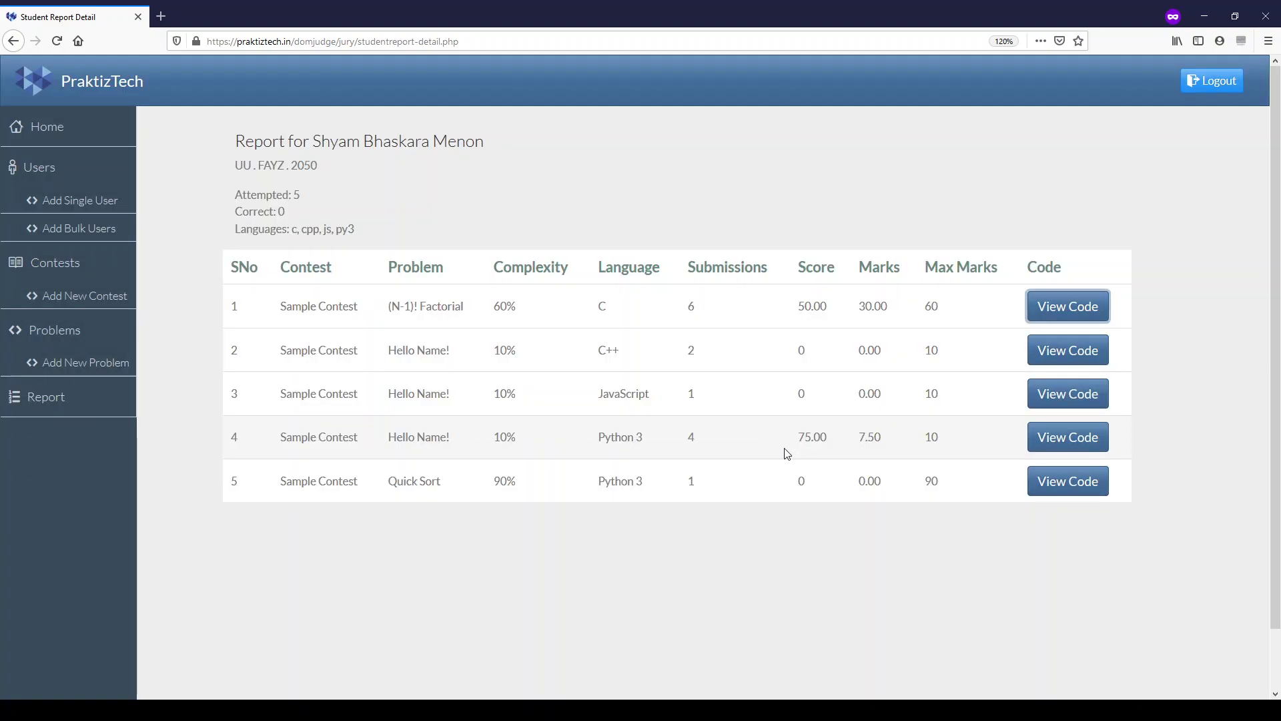
Step: Visit the Users list and Add Single User form, ending on Add Bulk Users
{"action": "left_click", "coordinate": [42, 168]}
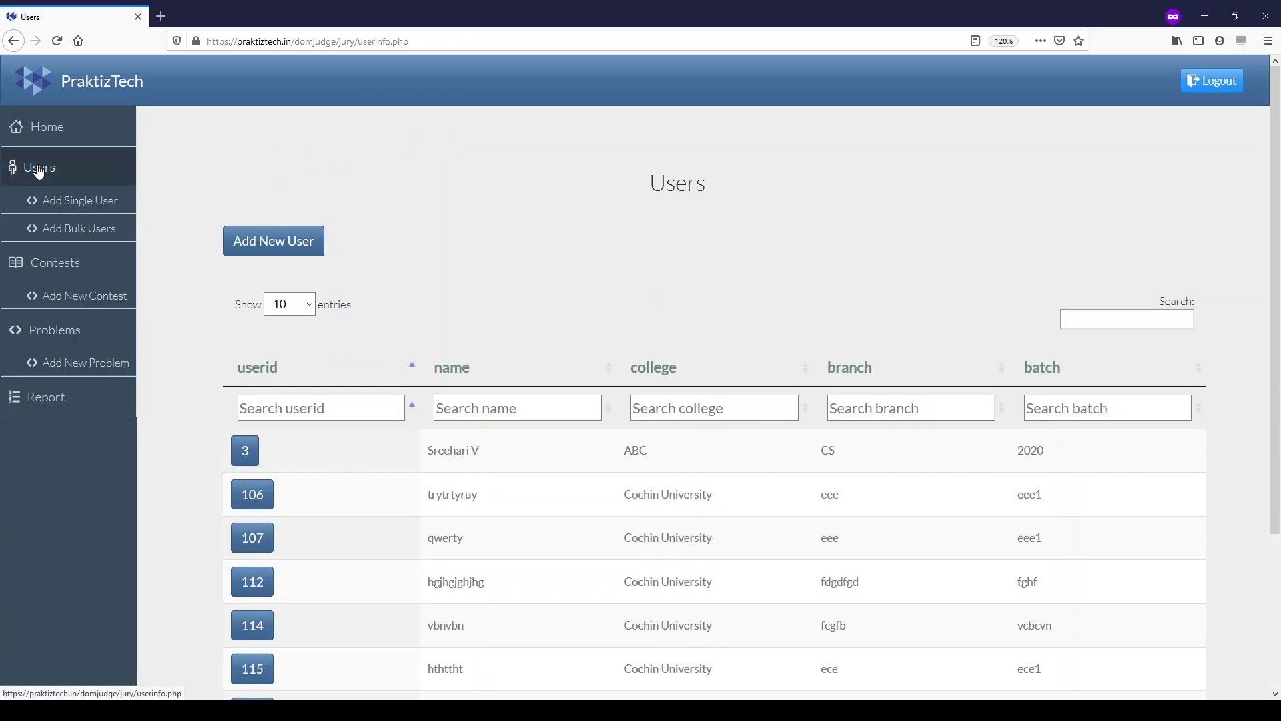
{"action": "left_click", "coordinate": [64, 209]}
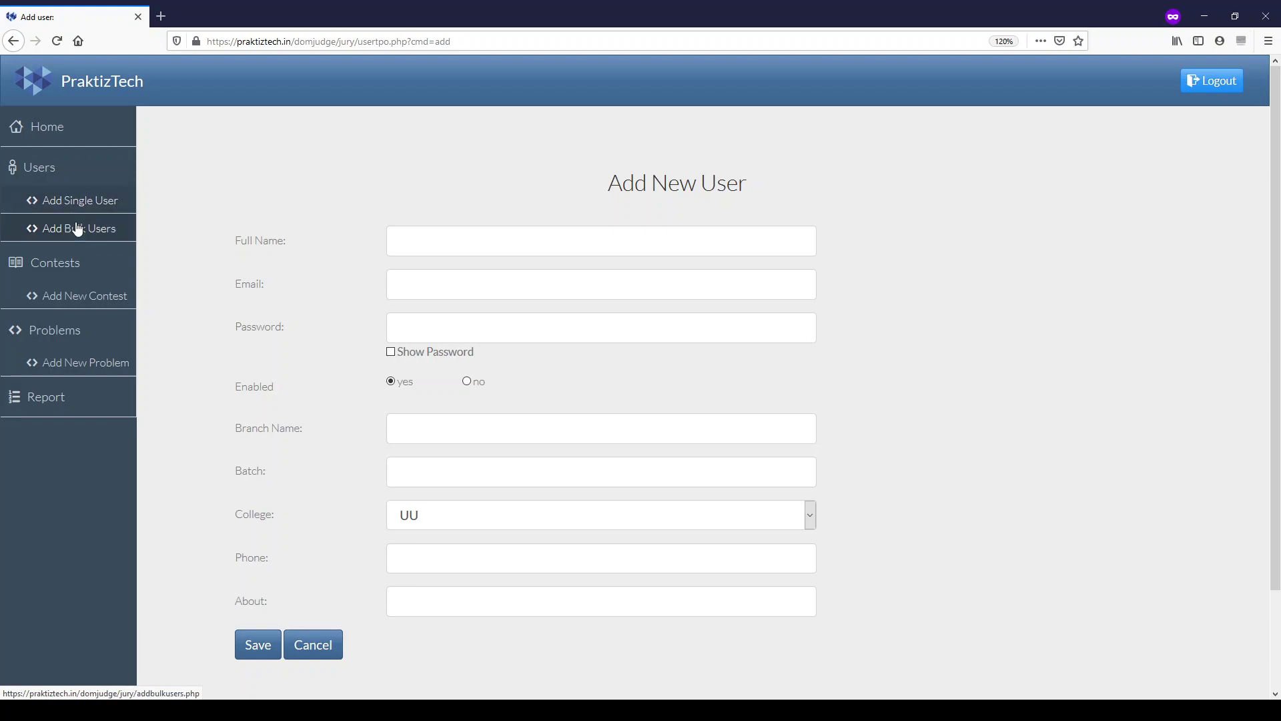
{"action": "left_click", "coordinate": [73, 229]}
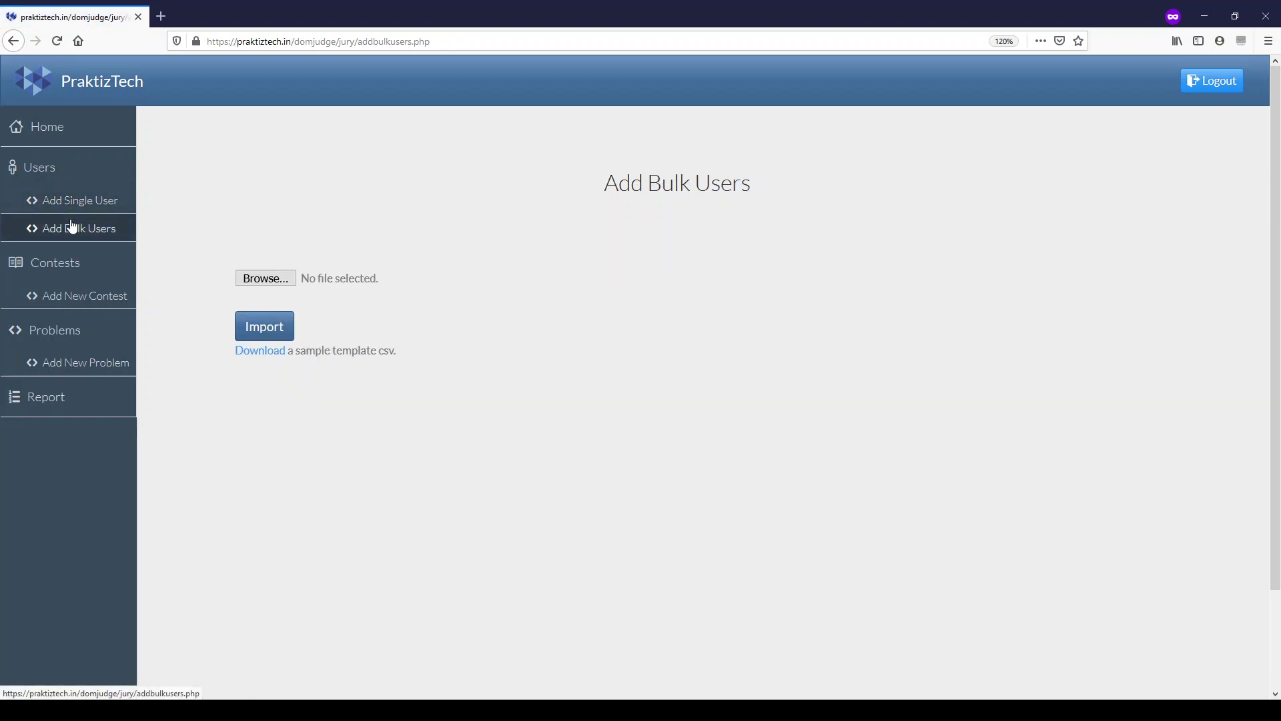
Step: Scroll the Problems list and open Factorial! (ID 35) for editing
{"action": "left_click", "coordinate": [50, 333]}
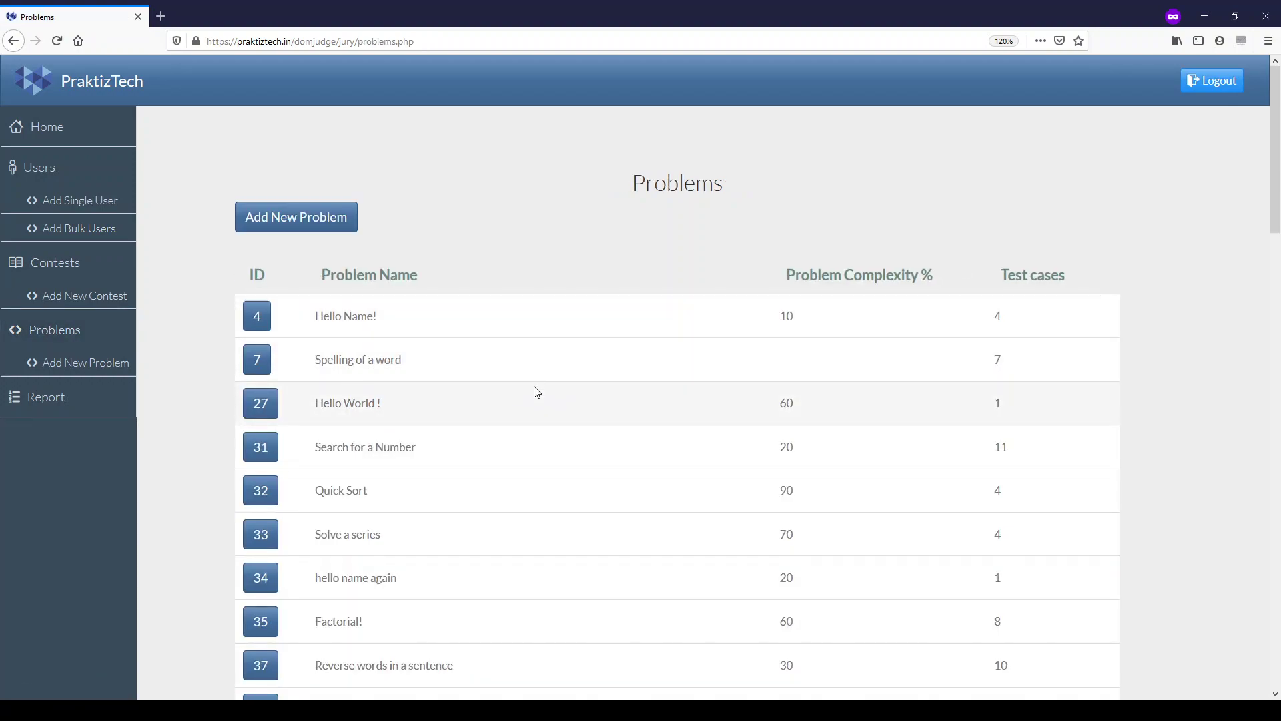
{"action": "scroll", "coordinate": [537, 393], "scroll_direction": "down", "scroll_amount": 3}
{"action": "scroll", "coordinate": [533, 394], "scroll_direction": "down", "scroll_amount": 5}
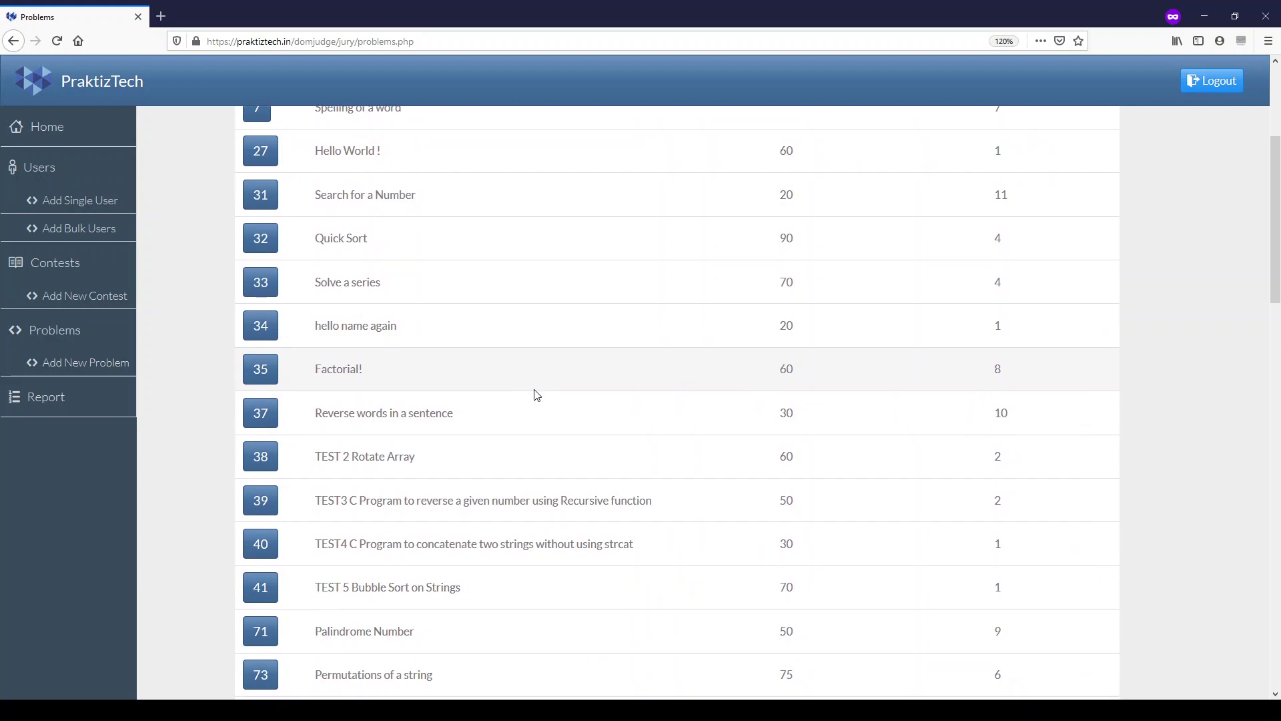
{"action": "left_click", "coordinate": [269, 371]}
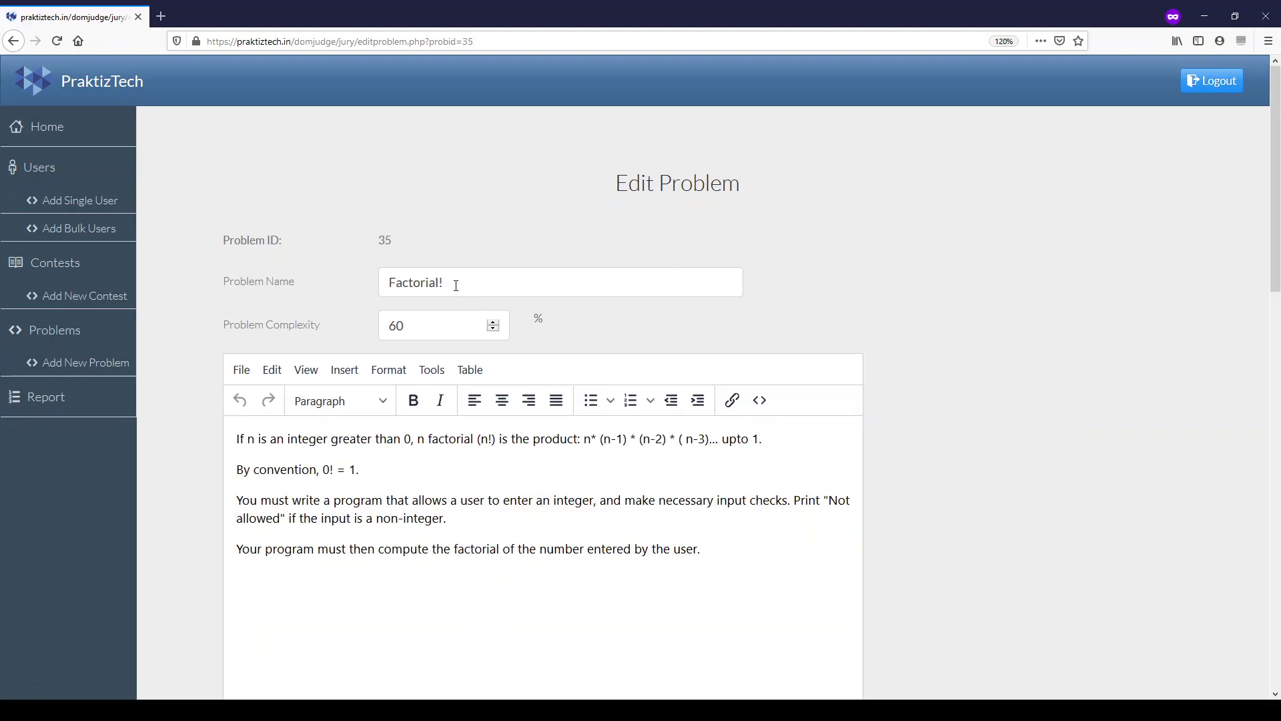
{"action": "left_click", "coordinate": [432, 321]}
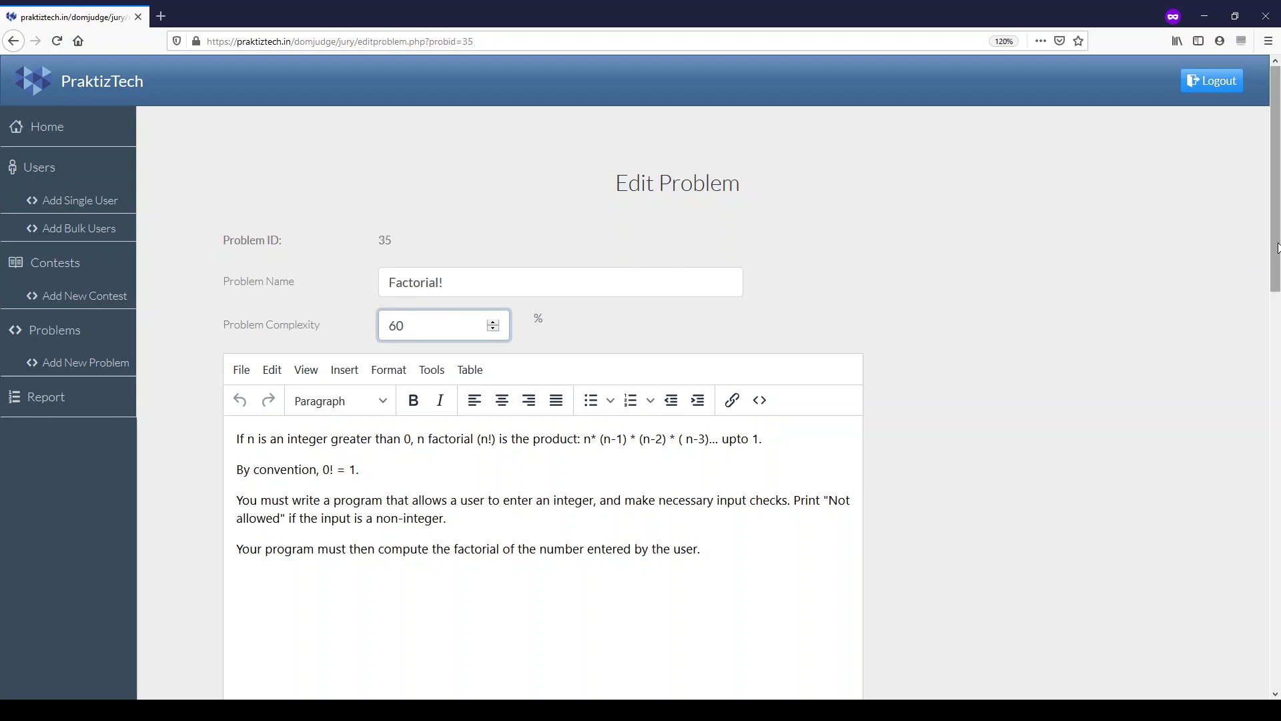
{"action": "scroll", "coordinate": [1276, 314], "scroll_direction": "down", "scroll_amount": 3}
{"action": "scroll", "coordinate": [1279, 324], "scroll_direction": "down", "scroll_amount": 1}
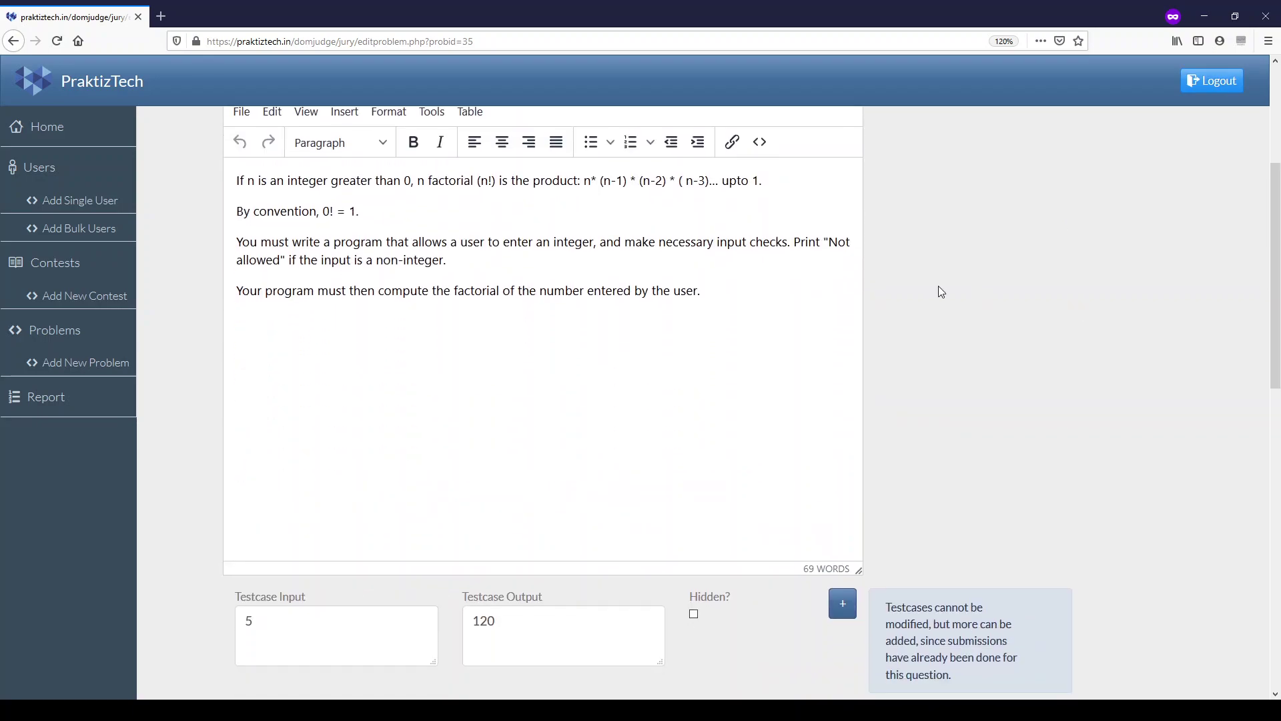
{"action": "left_click", "coordinate": [795, 298]}
{"action": "scroll", "coordinate": [1279, 394], "scroll_direction": "down", "scroll_amount": 3}
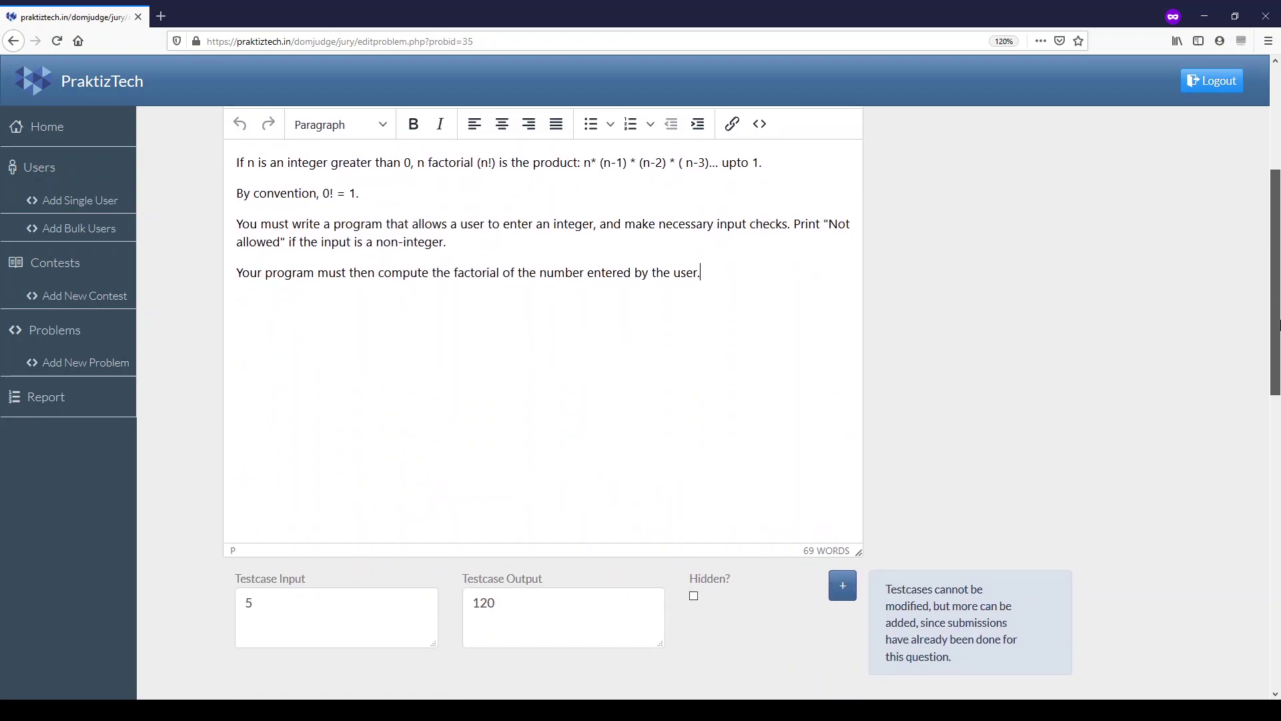
{"action": "scroll", "coordinate": [1278, 394], "scroll_direction": "down", "scroll_amount": 3}
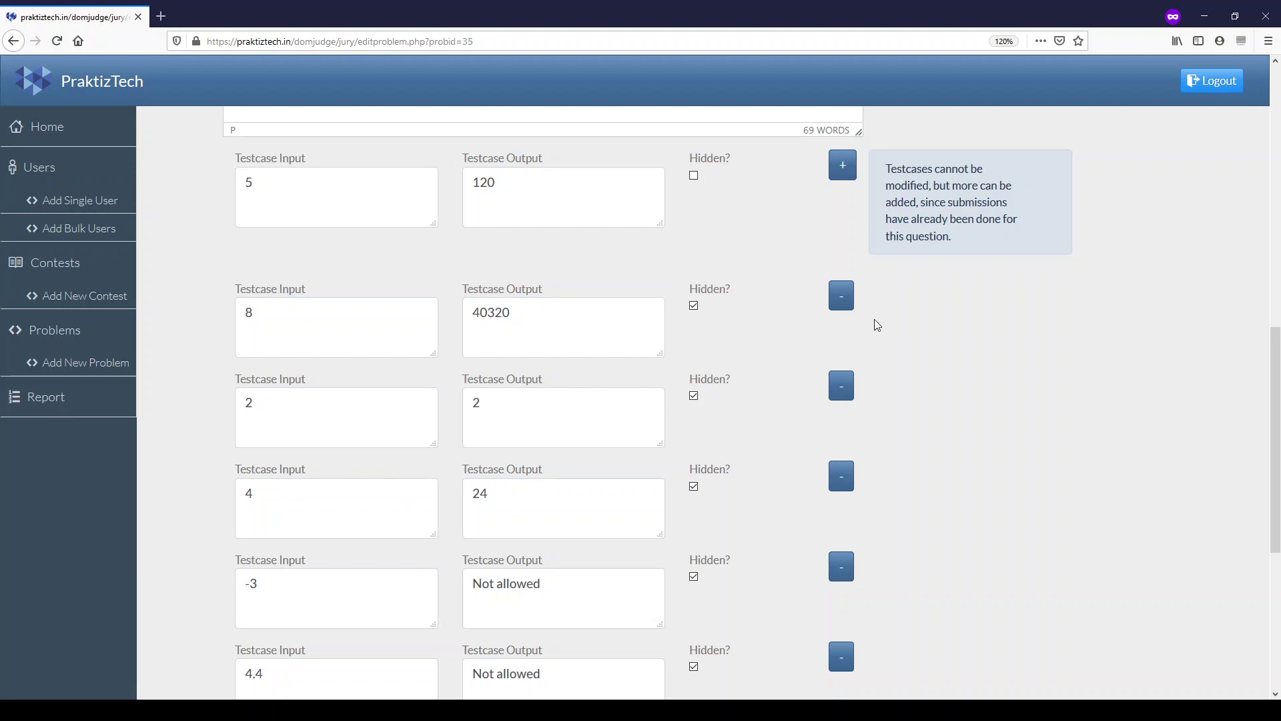
{"action": "left_click_drag", "start_coordinate": [1275, 357], "coordinate": [1278, 492]}
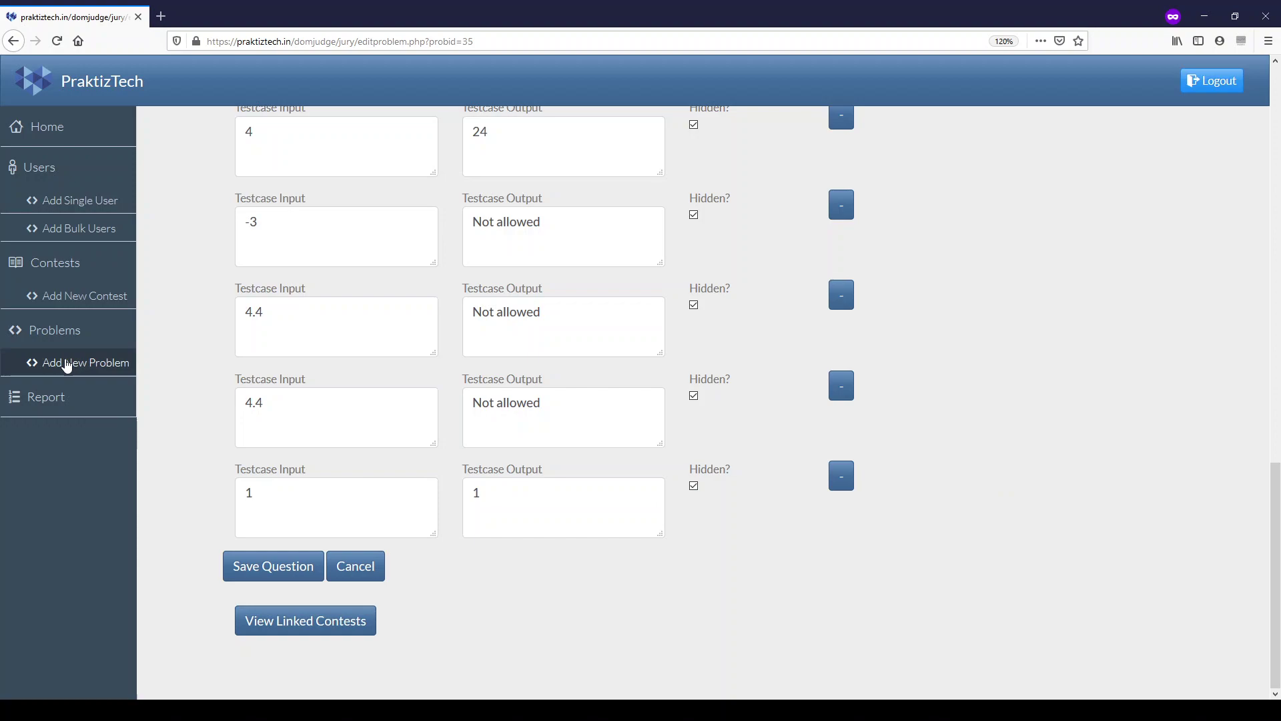
Step: View the blank Add New Problem form, then go to the Contests list
{"action": "left_click", "coordinate": [64, 364]}
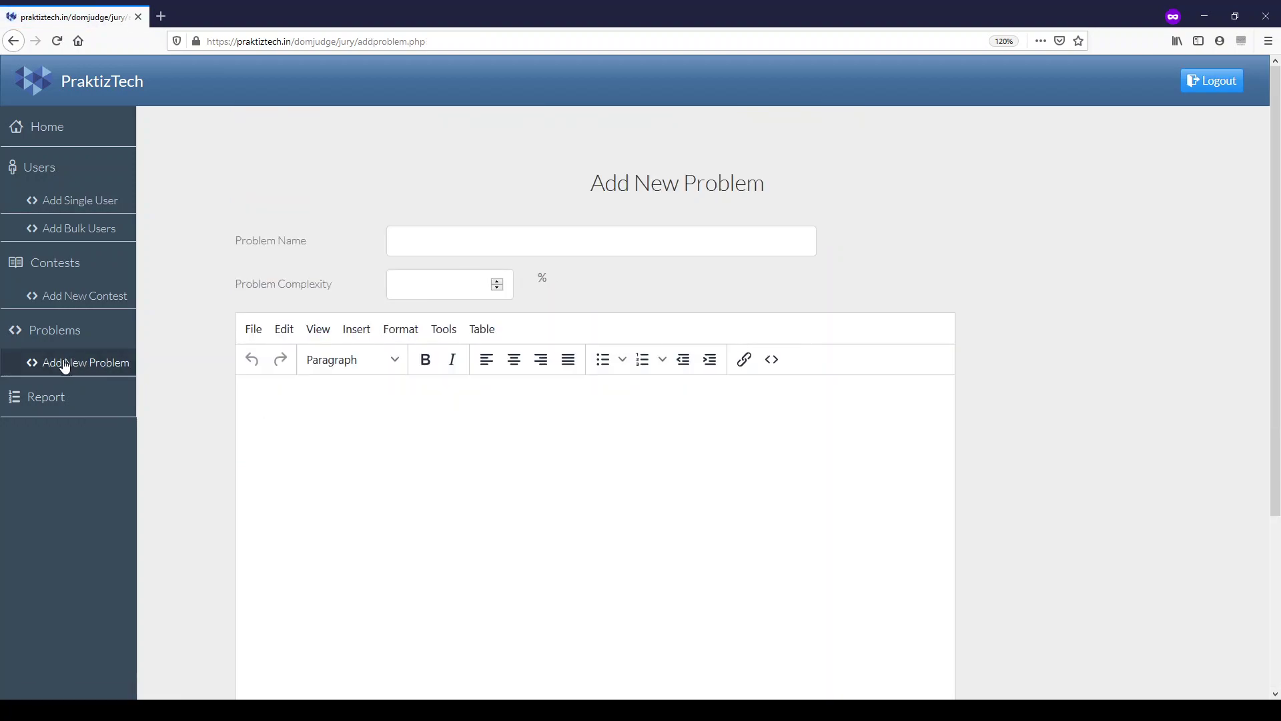
{"action": "left_click", "coordinate": [66, 267]}
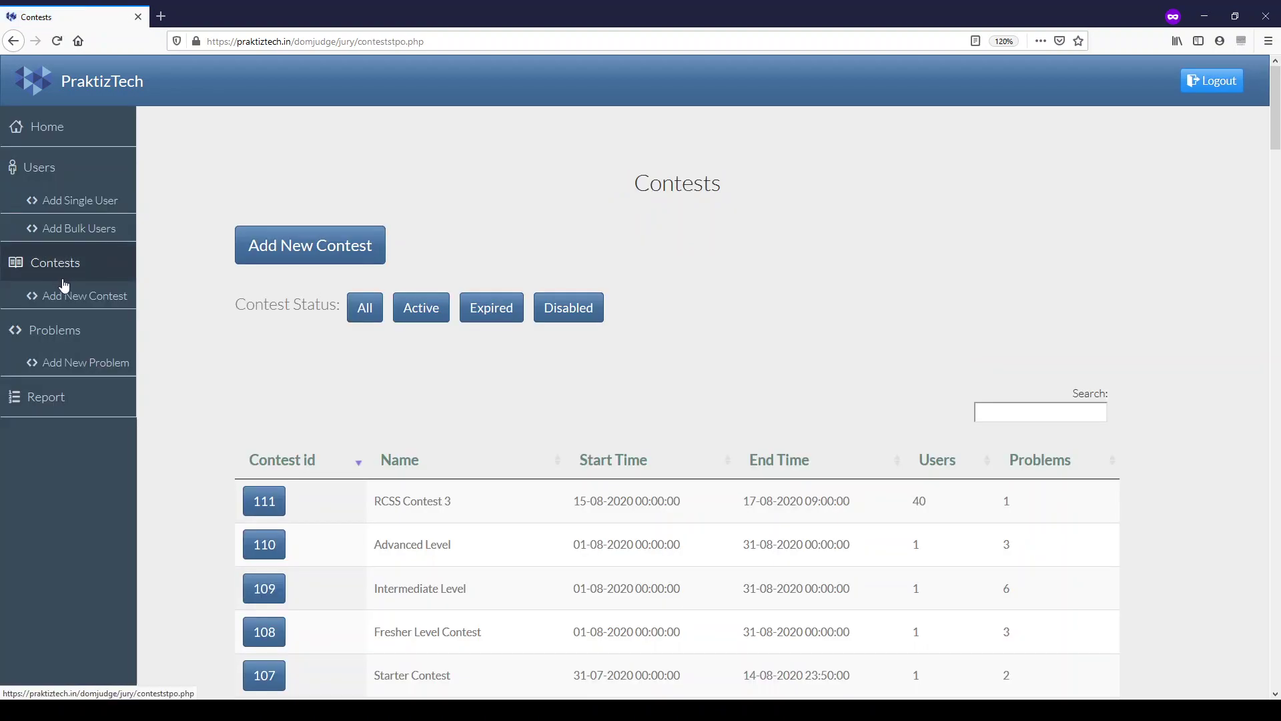
Step: Search contests for 'math' and open Mathematical Contest (ID 27)
{"action": "scroll", "coordinate": [320, 436], "scroll_direction": "down", "scroll_amount": 5}
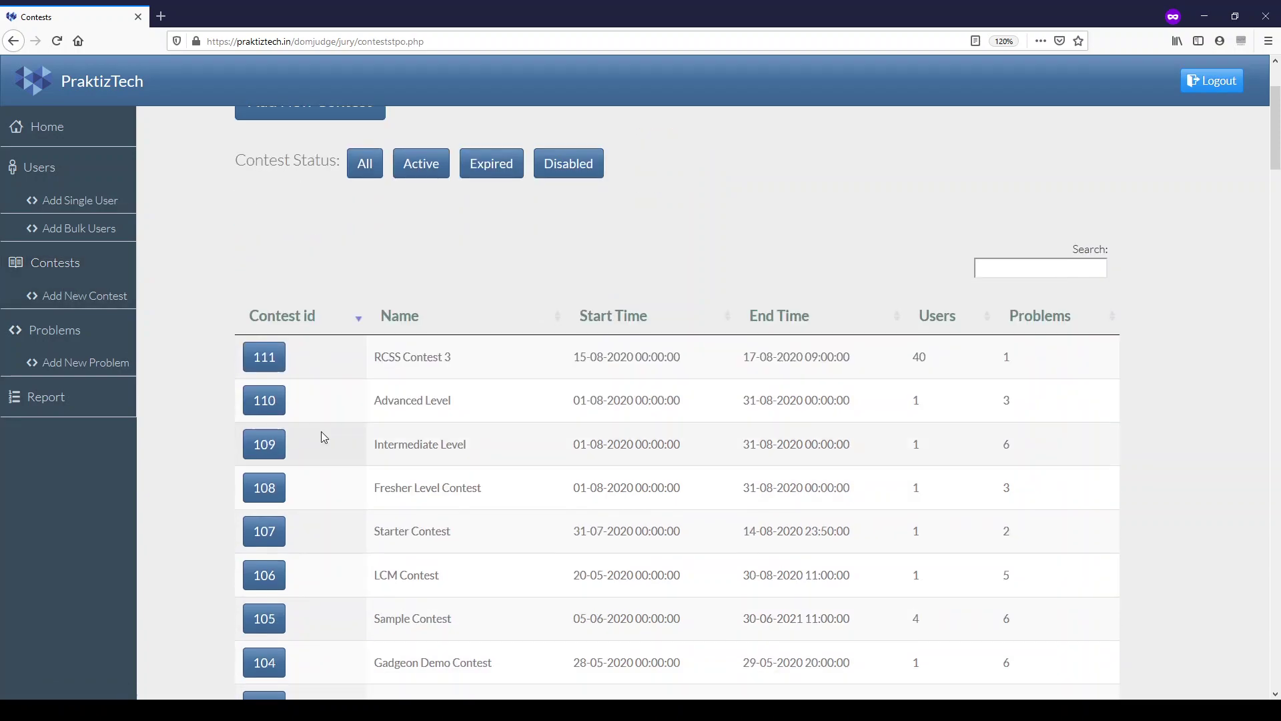
{"action": "scroll", "coordinate": [316, 428], "scroll_direction": "up", "scroll_amount": 5}
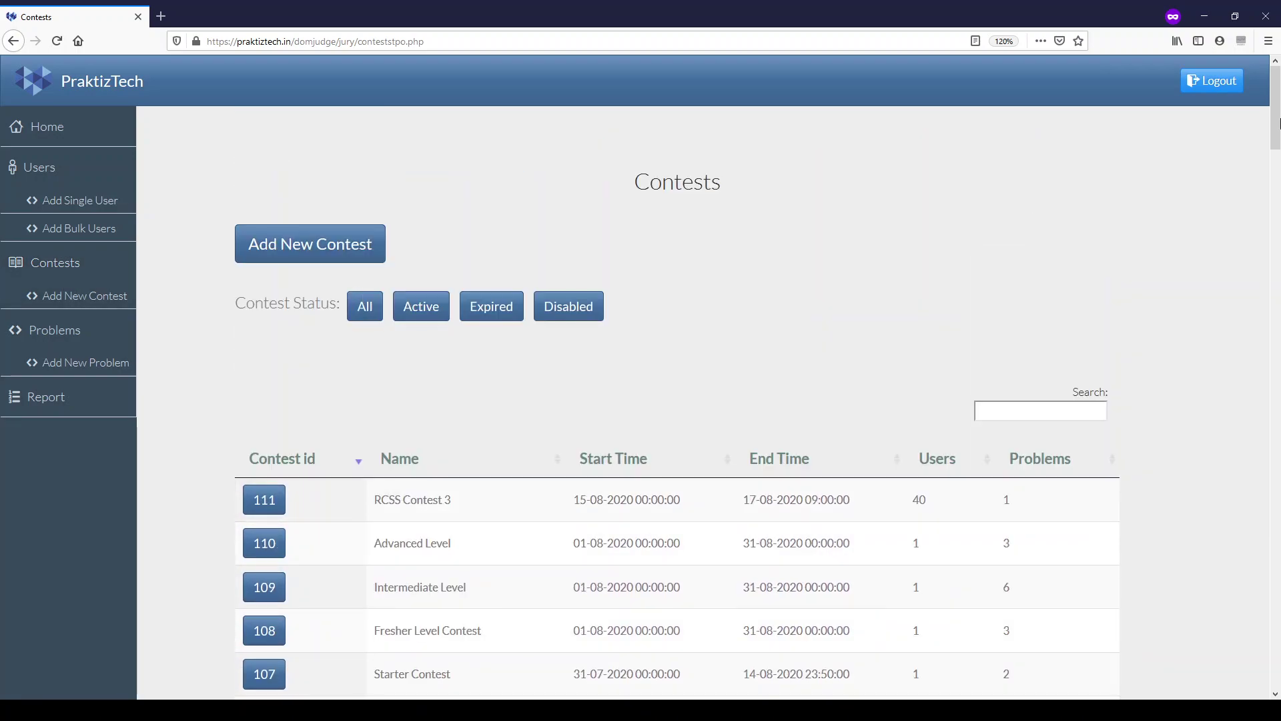
{"action": "left_click", "coordinate": [1032, 413]}
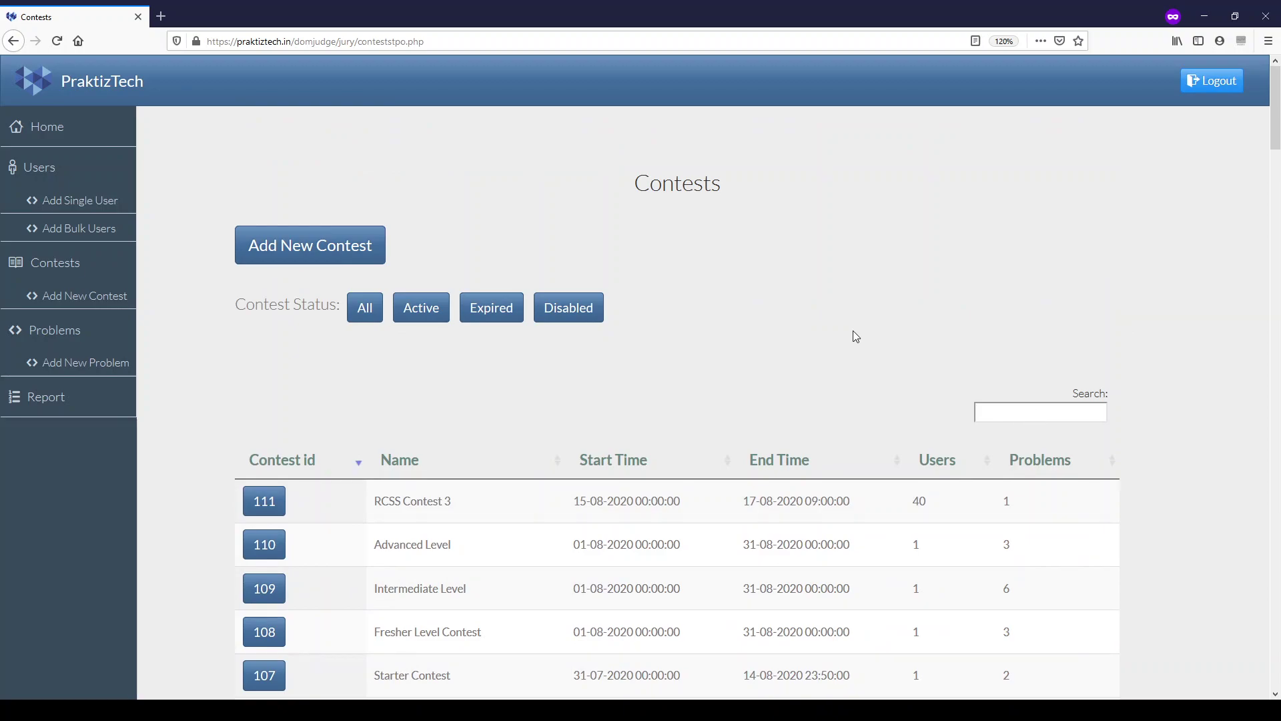
{"action": "type", "text": "math"}
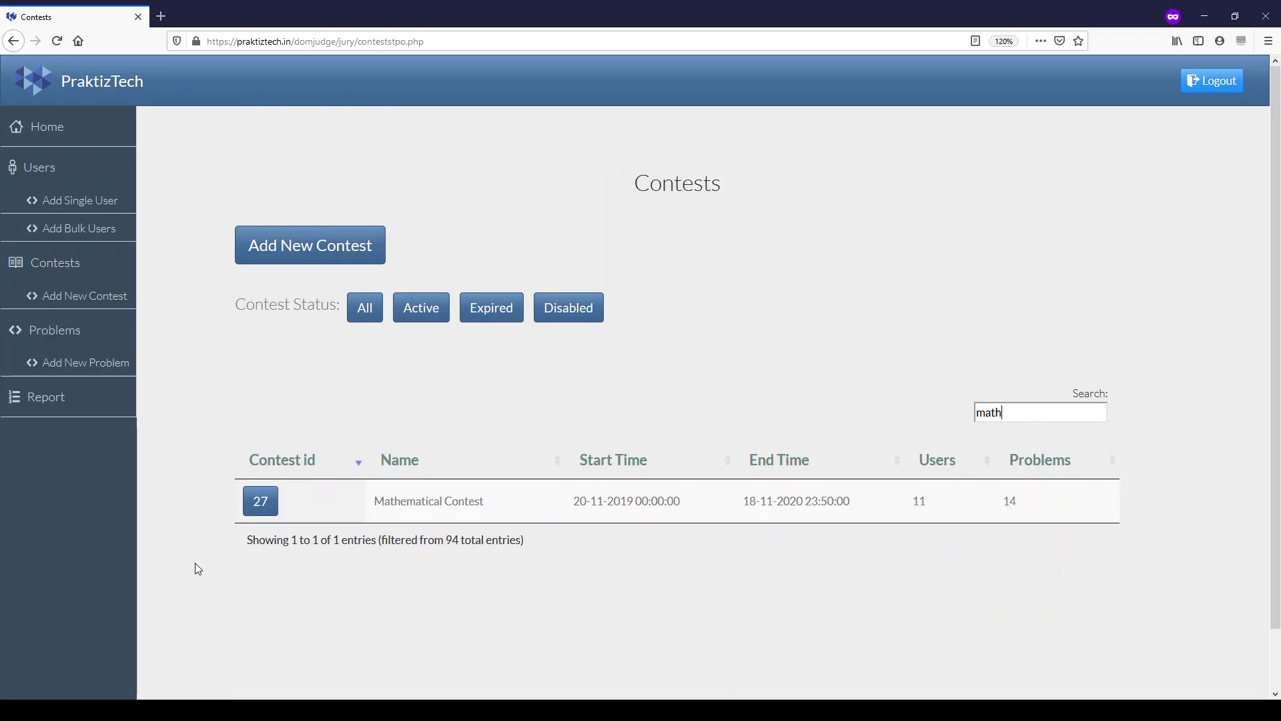
{"action": "left_click", "coordinate": [271, 499]}
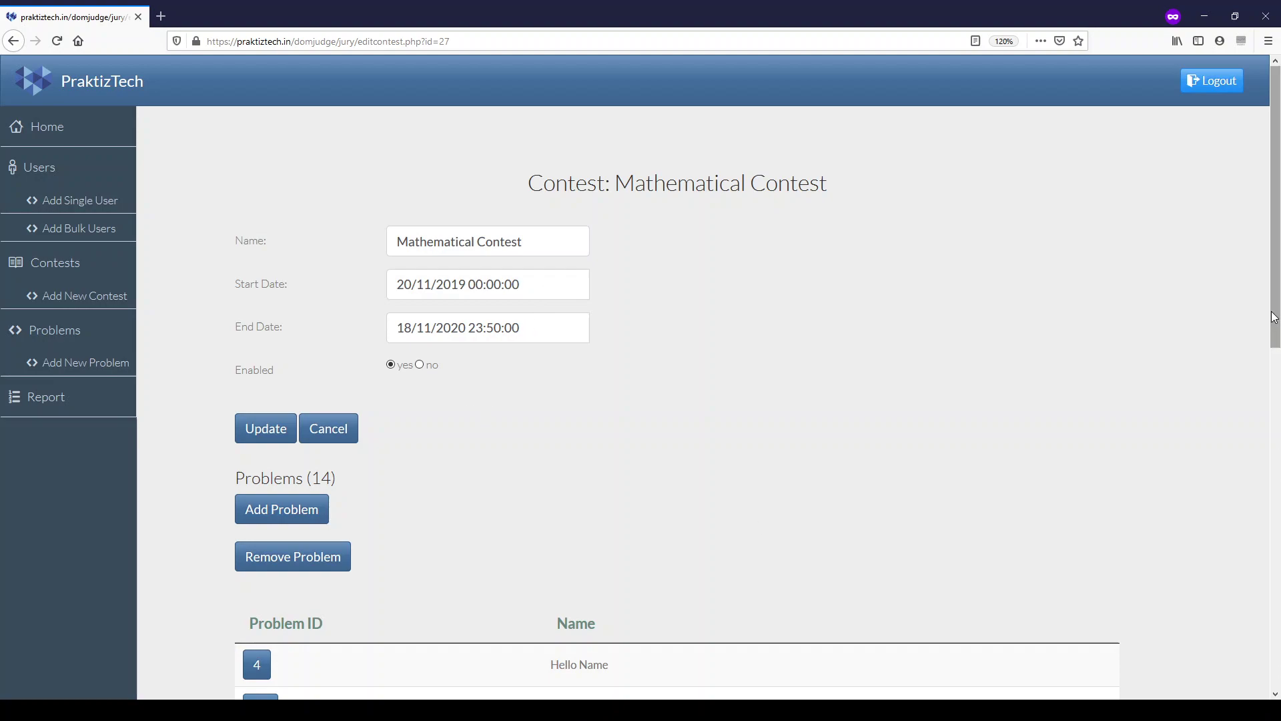
Step: Scroll through the contest's 14 problems, then list its 11 enrolled users
{"action": "left_click_drag", "start_coordinate": [1279, 309], "coordinate": [1279, 532]}
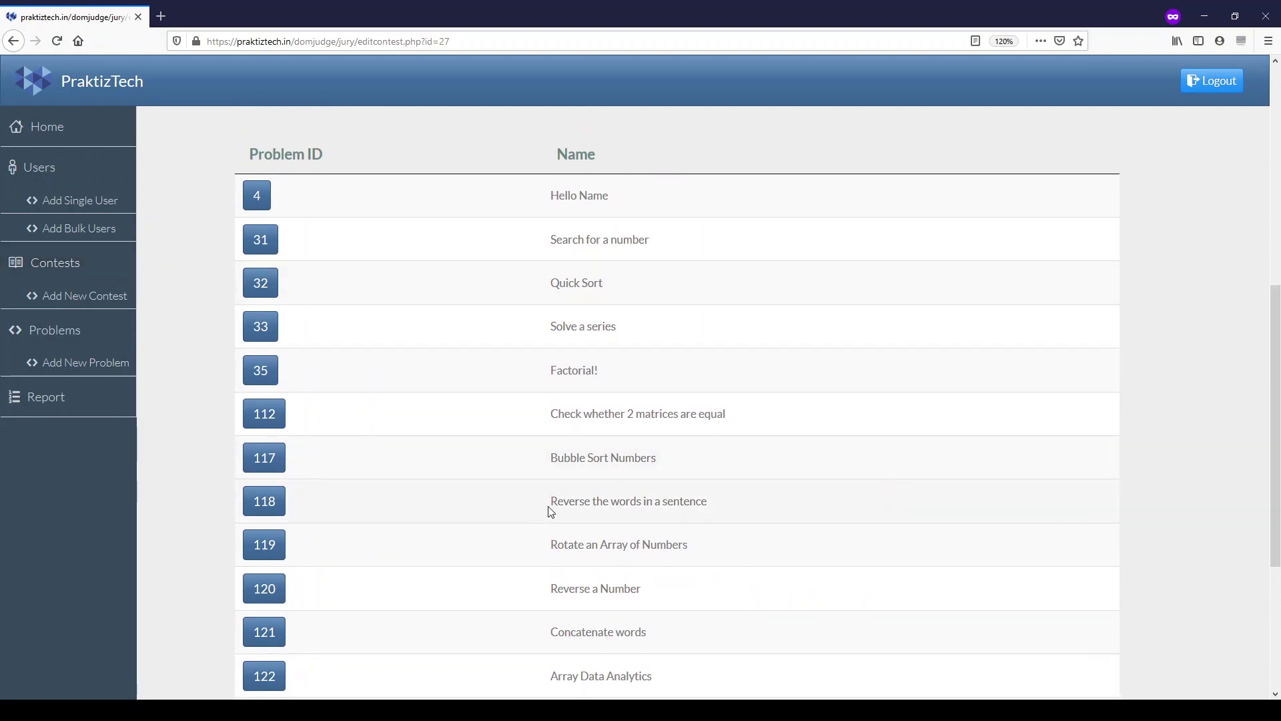
{"action": "left_click_drag", "start_coordinate": [1277, 385], "coordinate": [1276, 578]}
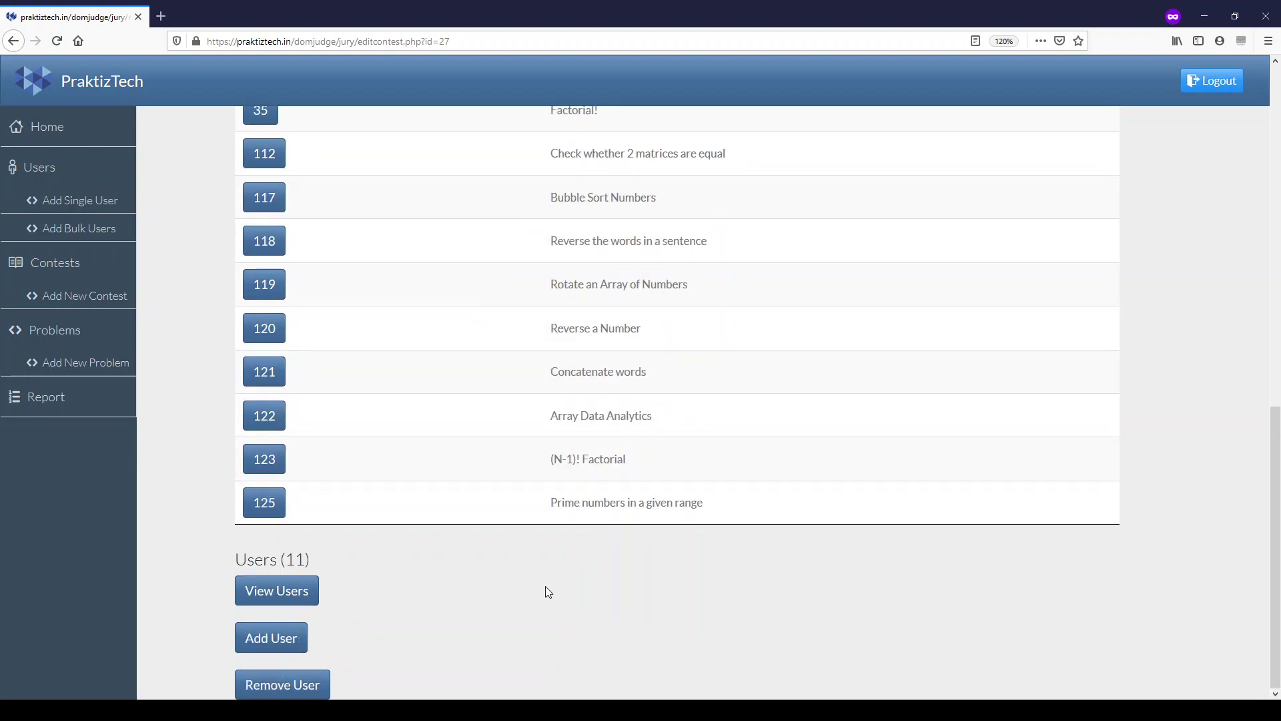
{"action": "left_click", "coordinate": [279, 604]}
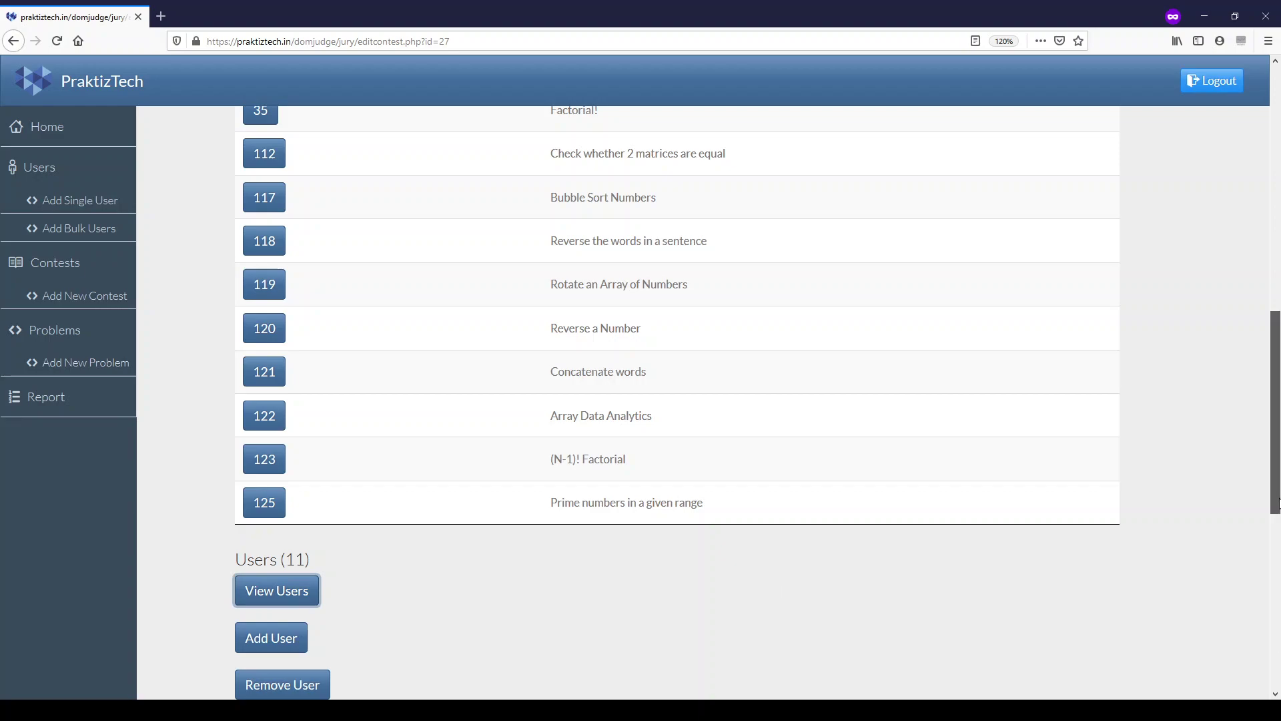
{"action": "left_click_drag", "start_coordinate": [1278, 522], "coordinate": [1276, 688]}
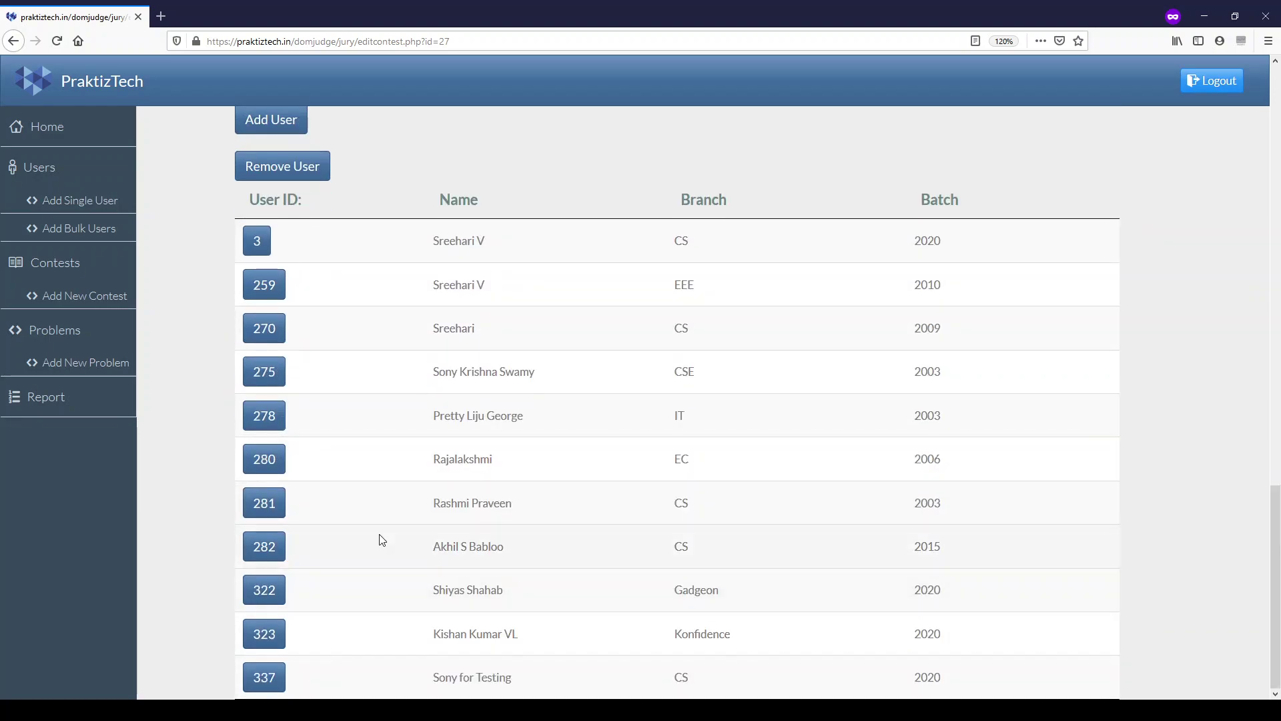